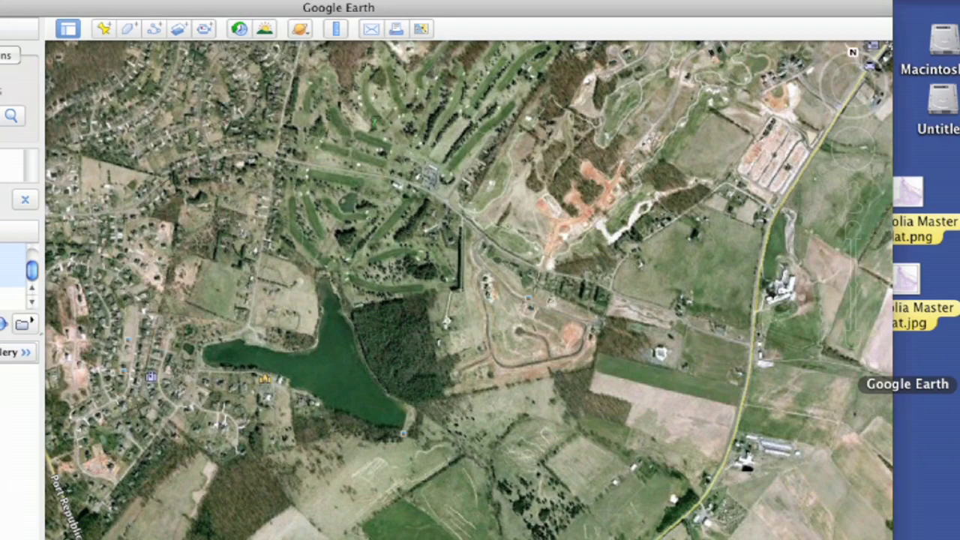
# - Pan and zoom the satellite map to centre the new subdivision by Shen Lake Drive close up
pyautogui.moveTo(628, 343); pyautogui.dragTo(435, 317)
pyautogui.scroll(-5, 443, 306)
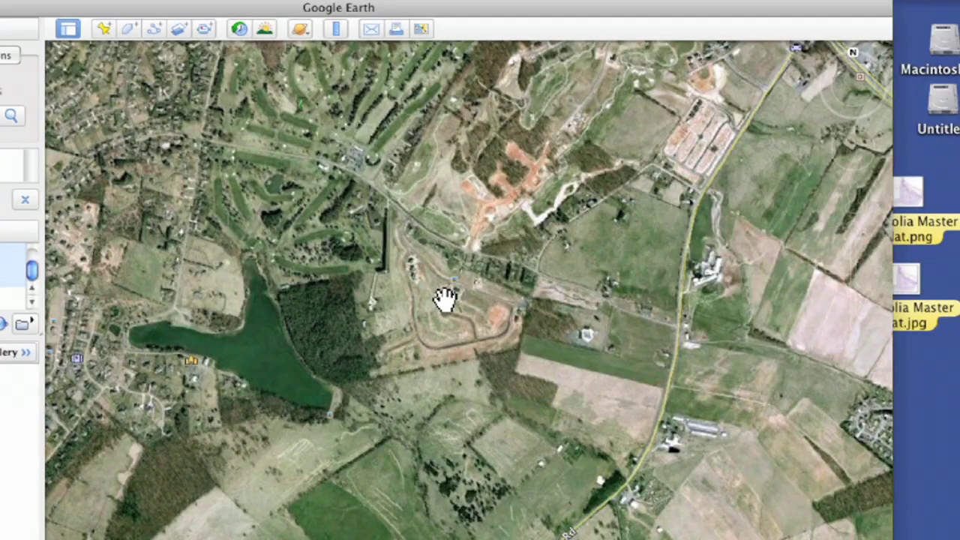
pyautogui.moveTo(857, 240)
pyautogui.mouseDown()
pyautogui.moveTo(850, 208)
pyautogui.moveTo(853, 232)
pyautogui.mouseUp()
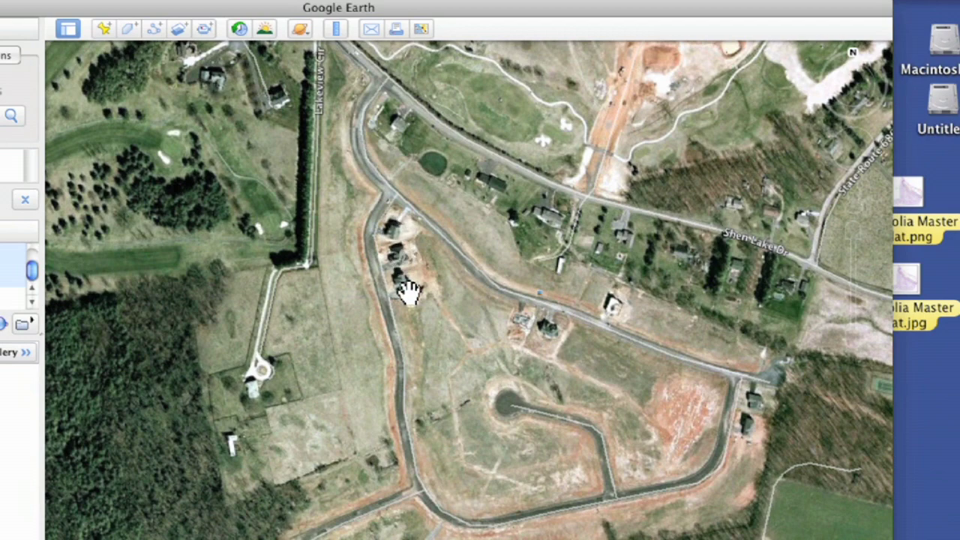
pyautogui.click(852, 338)
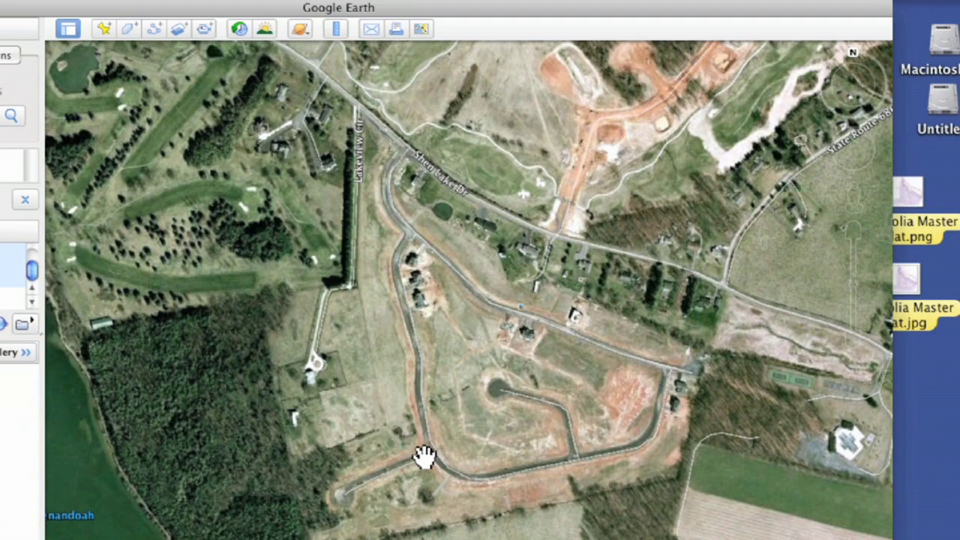
pyautogui.click(849, 234)
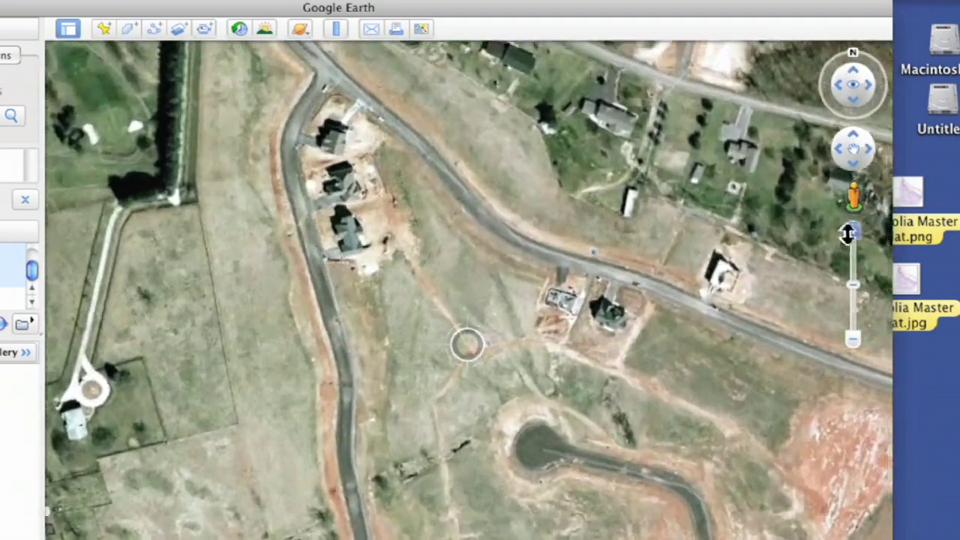
pyautogui.moveTo(384, 451); pyautogui.dragTo(461, 360)
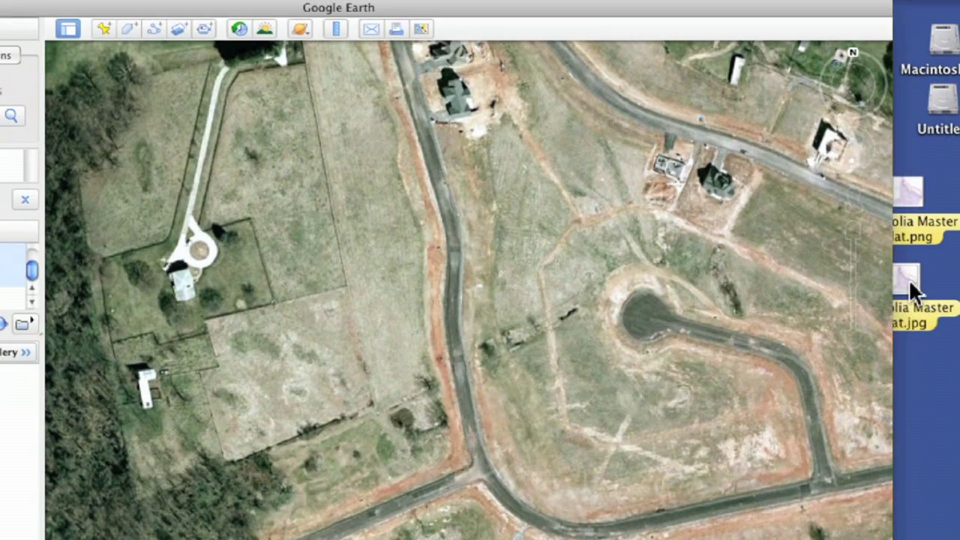
# - Quick Look Magnolia Master Plat.jpg and .png, then zoom out to frame the whole subdivision
pyautogui.click(906, 281)
pyautogui.press('space')
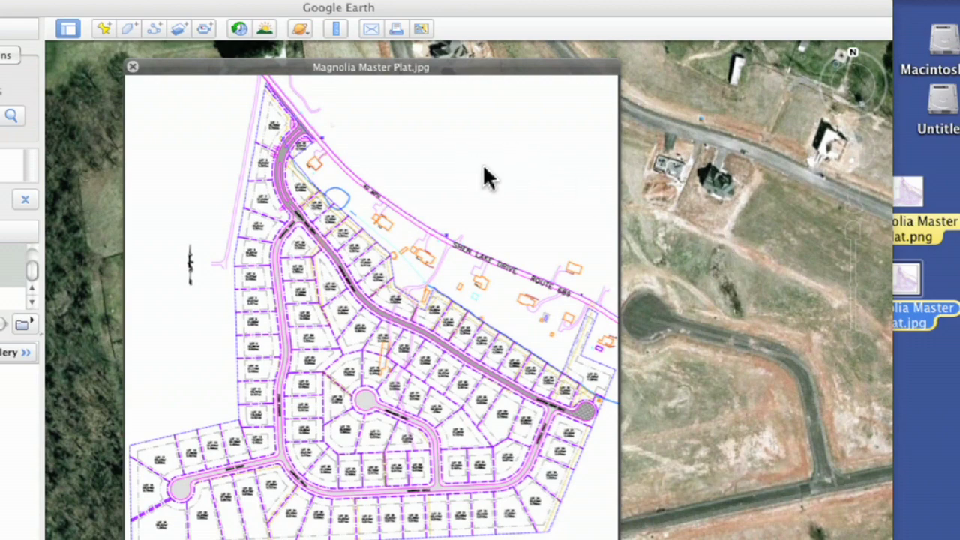
pyautogui.click(716, 256)
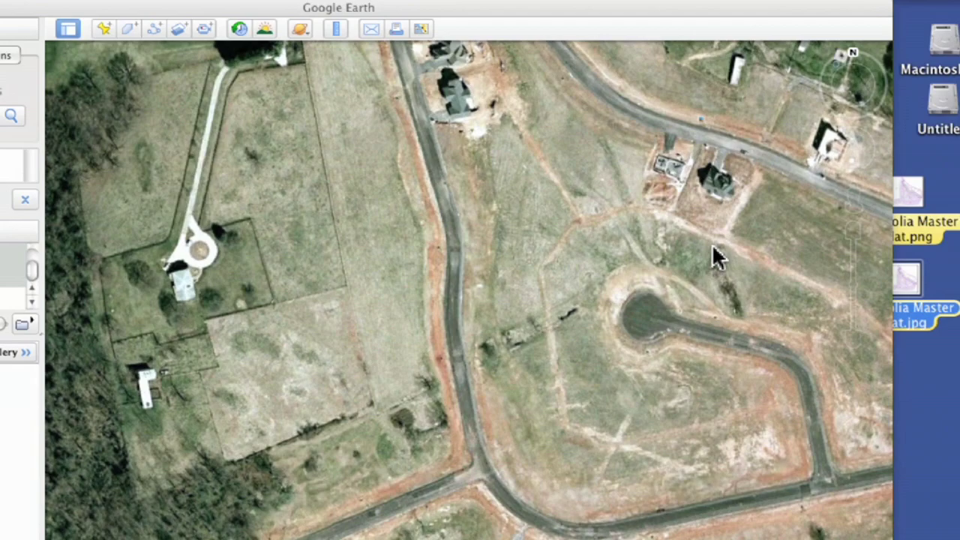
pyautogui.click(909, 195)
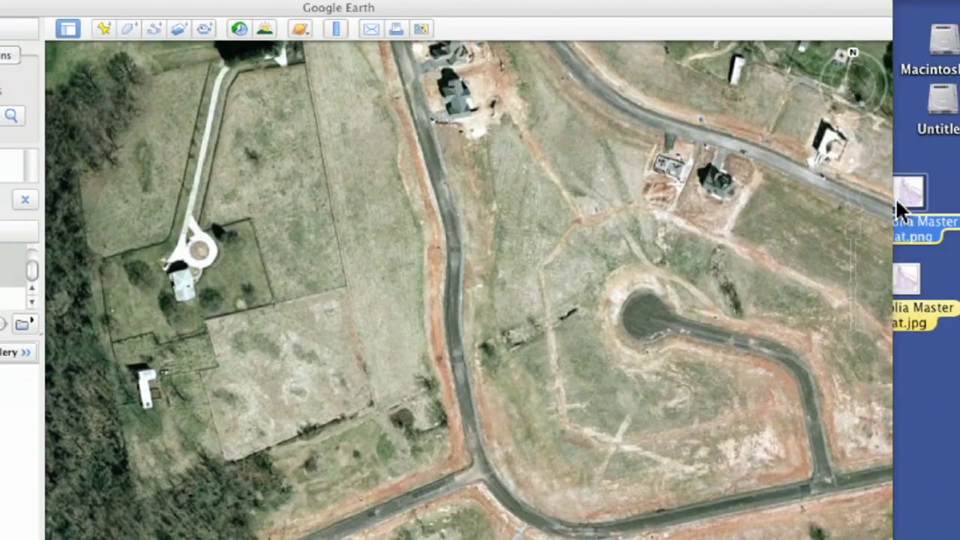
pyautogui.press('space')
pyautogui.moveTo(859, 349); pyautogui.dragTo(853, 339)
pyautogui.moveTo(729, 354); pyautogui.dragTo(514, 358)
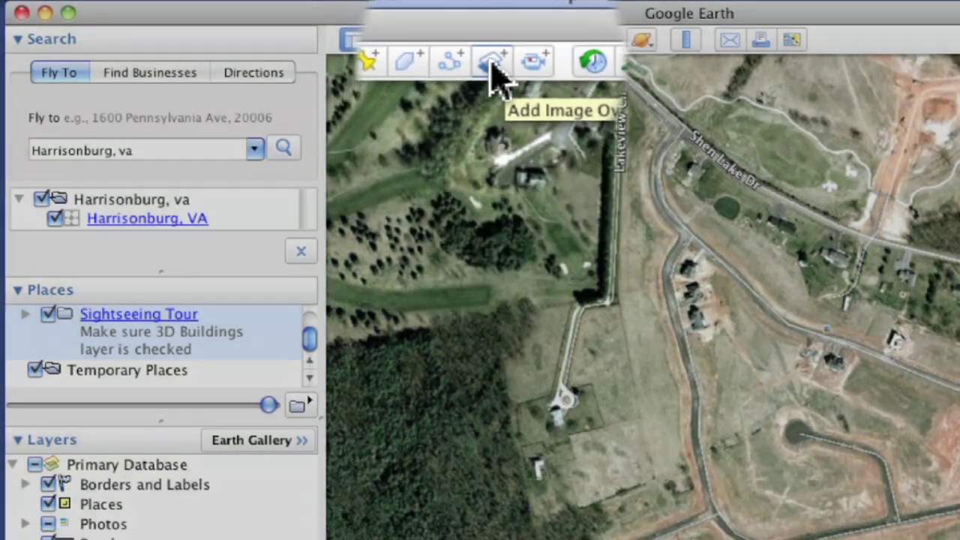
# - Create a new image overlay named 'neighborhood map'
pyautogui.click(485, 90)
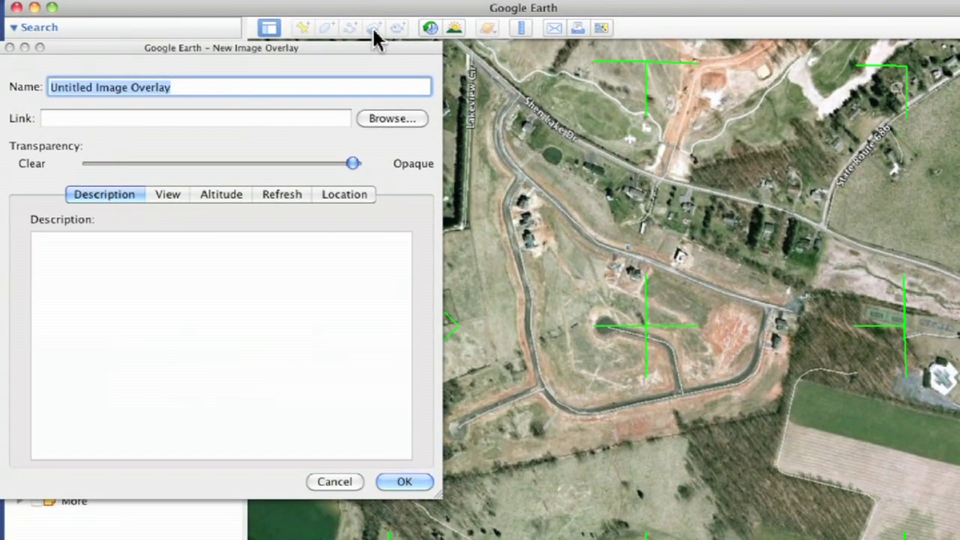
pyautogui.moveTo(279, 55); pyautogui.dragTo(463, 73)
pyautogui.moveTo(371, 60); pyautogui.dragTo(239, 47)
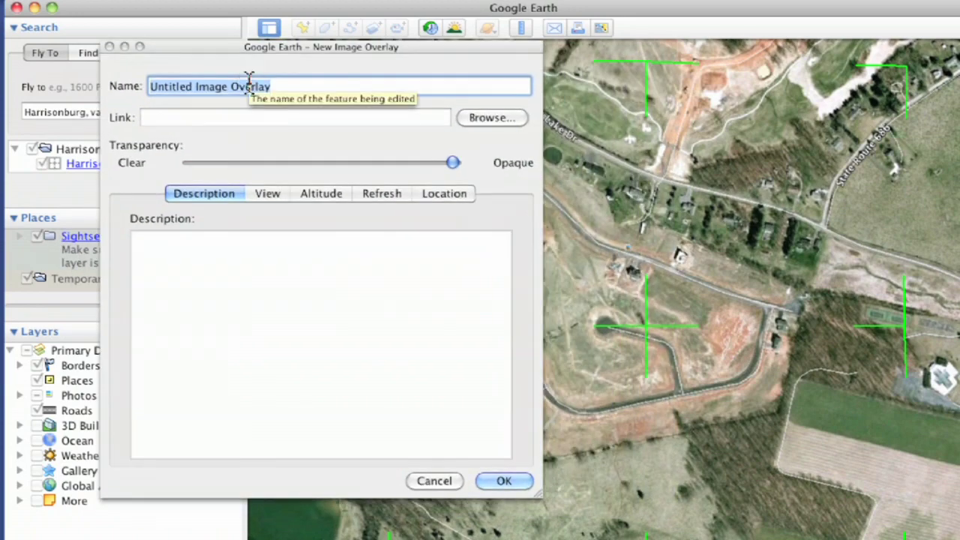
pyautogui.write('neighbor')
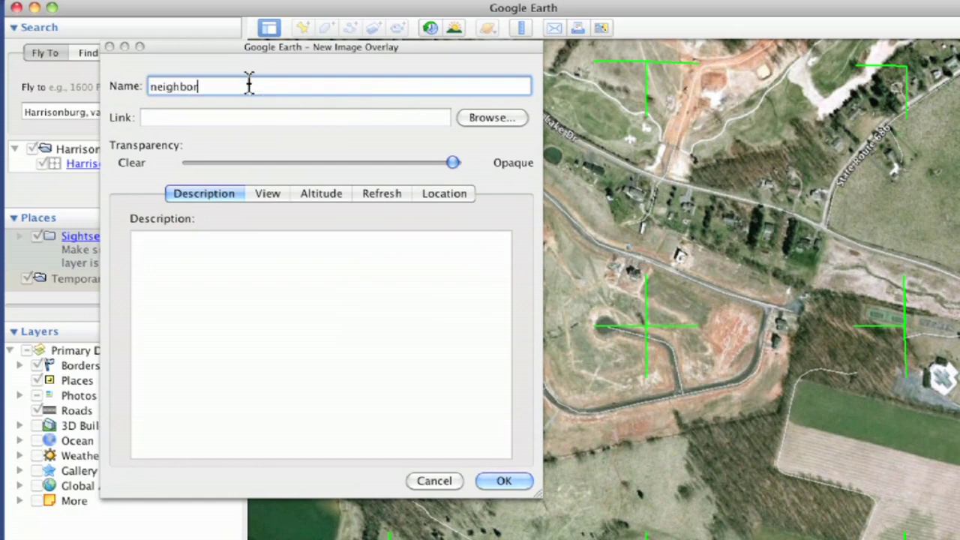
pyautogui.write('hood map')
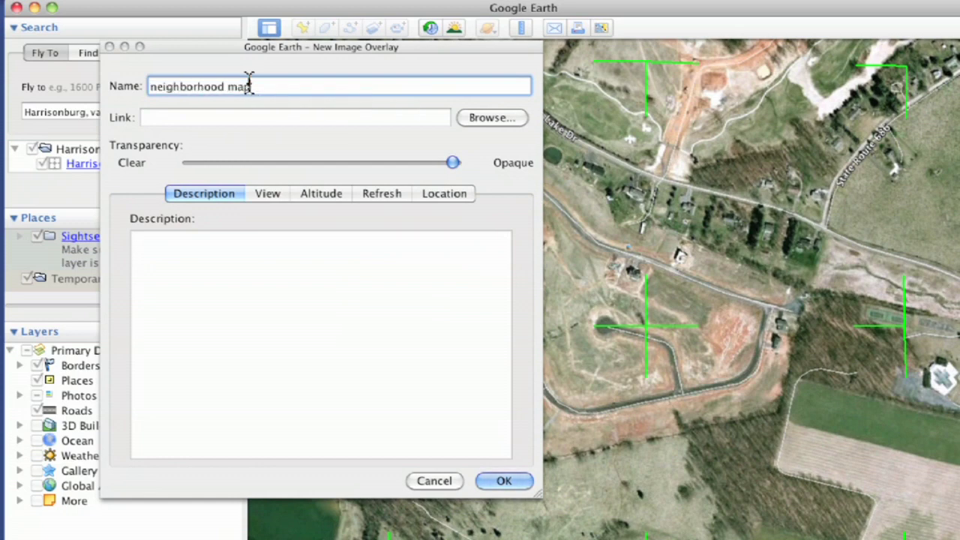
# - Choose Magnolia Master Plat.png from the Desktop as the overlay image
pyautogui.click(497, 117)
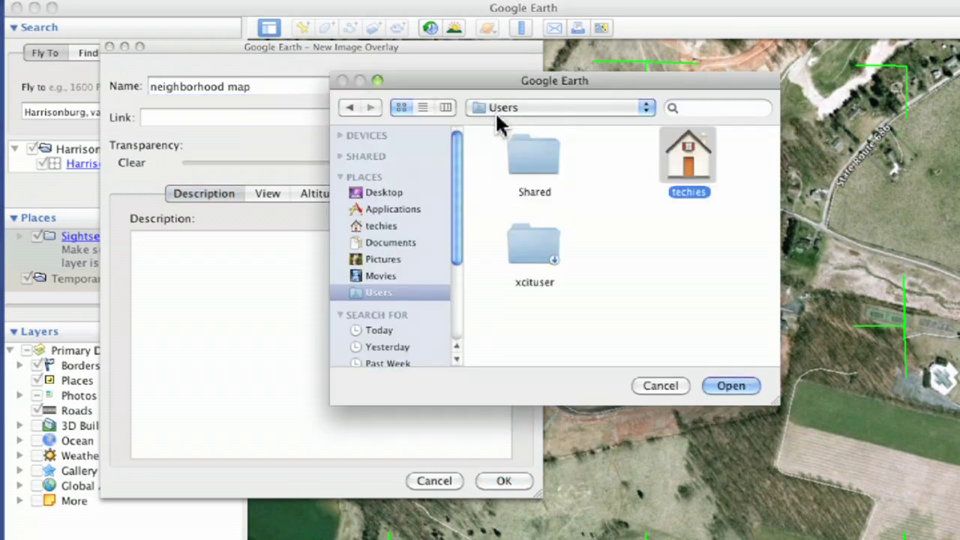
pyautogui.click(380, 192)
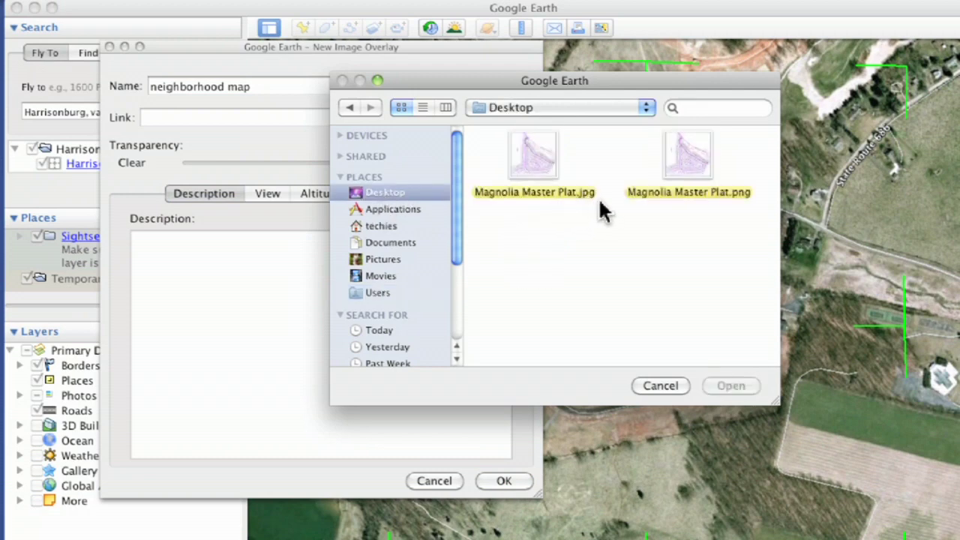
pyautogui.click(686, 163)
pyautogui.click(736, 386)
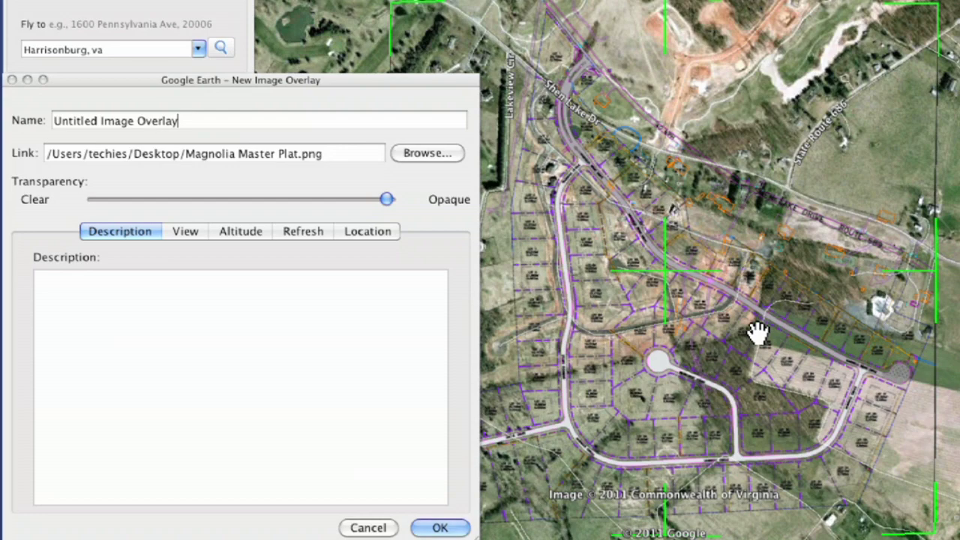
# - Save the overlay and find it as Untitled Image Overlay in the expanded Places list
pyautogui.moveTo(455, 90); pyautogui.dragTo(405, 37)
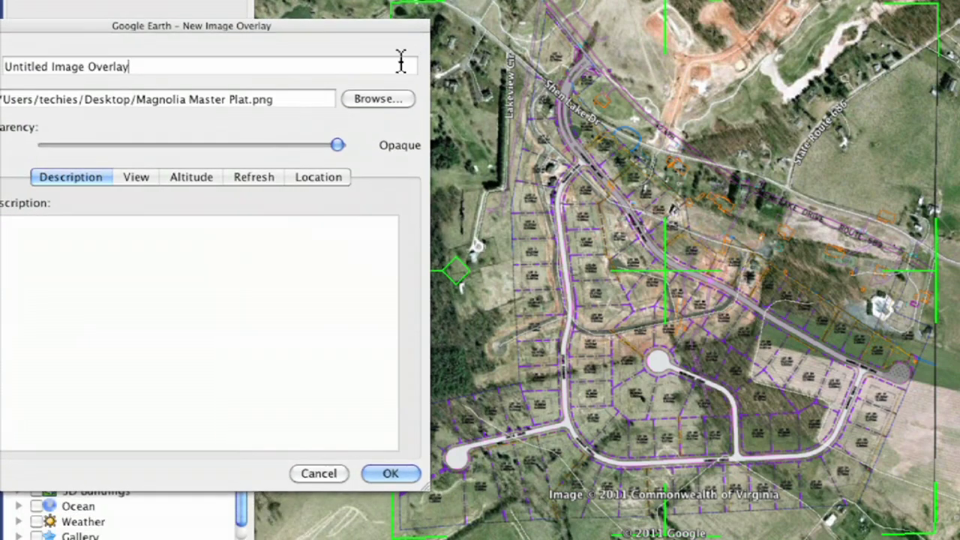
pyautogui.click(391, 474)
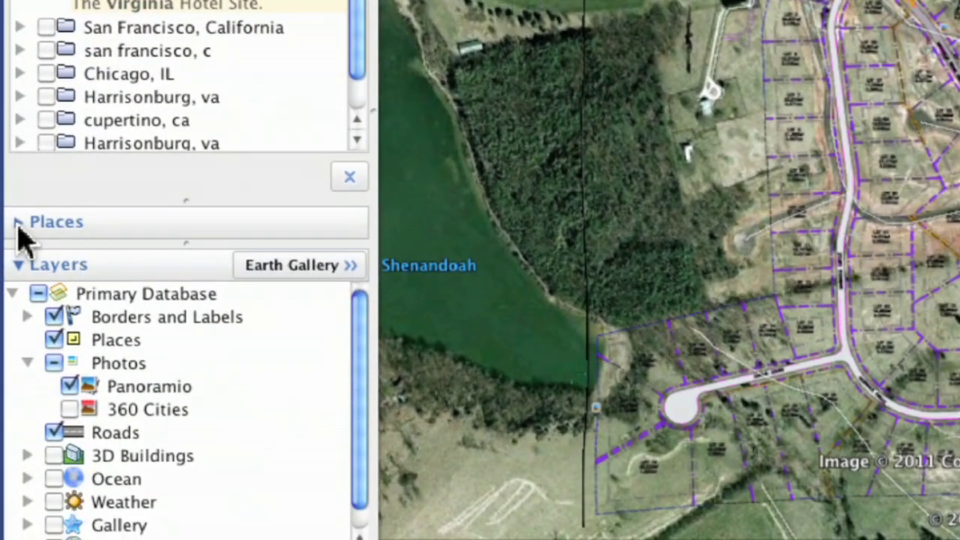
pyautogui.click(12, 334)
pyautogui.moveTo(360, 198); pyautogui.dragTo(365, 210)
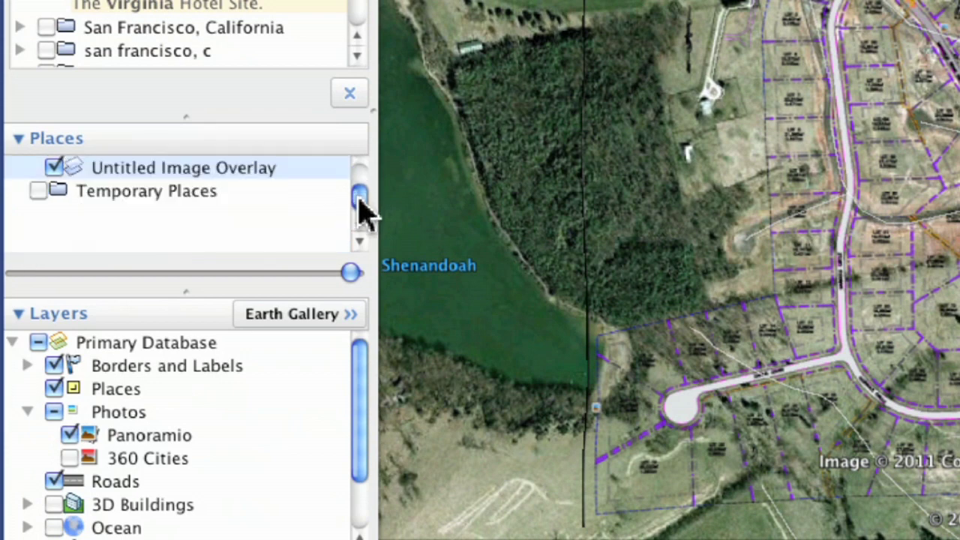
# - Open the Untitled Image Overlay's properties and shift the plat up and right onto the roads
pyautogui.rightClick(223, 170)
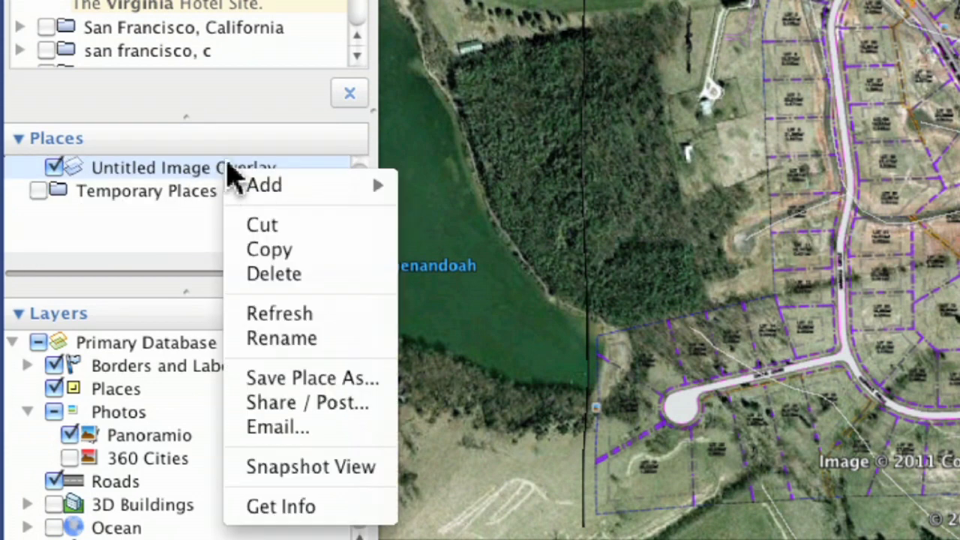
pyautogui.click(315, 507)
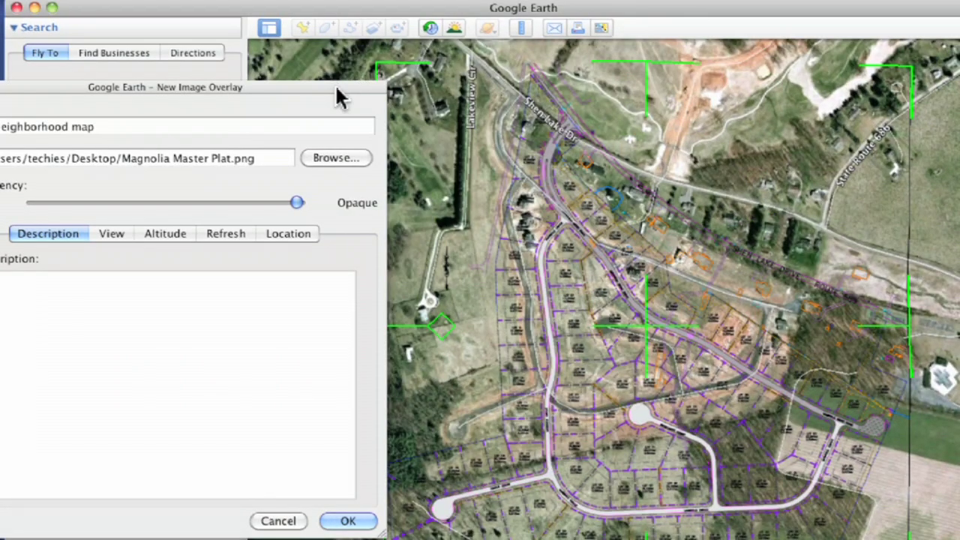
pyautogui.moveTo(336, 89); pyautogui.dragTo(298, 30)
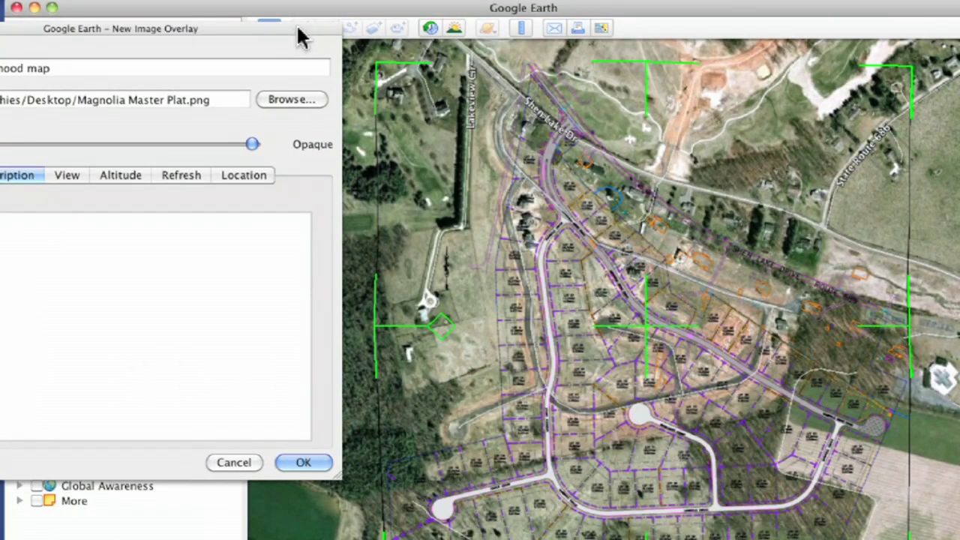
pyautogui.moveTo(646, 332); pyautogui.dragTo(626, 298)
pyautogui.moveTo(707, 382); pyautogui.dragTo(757, 377)
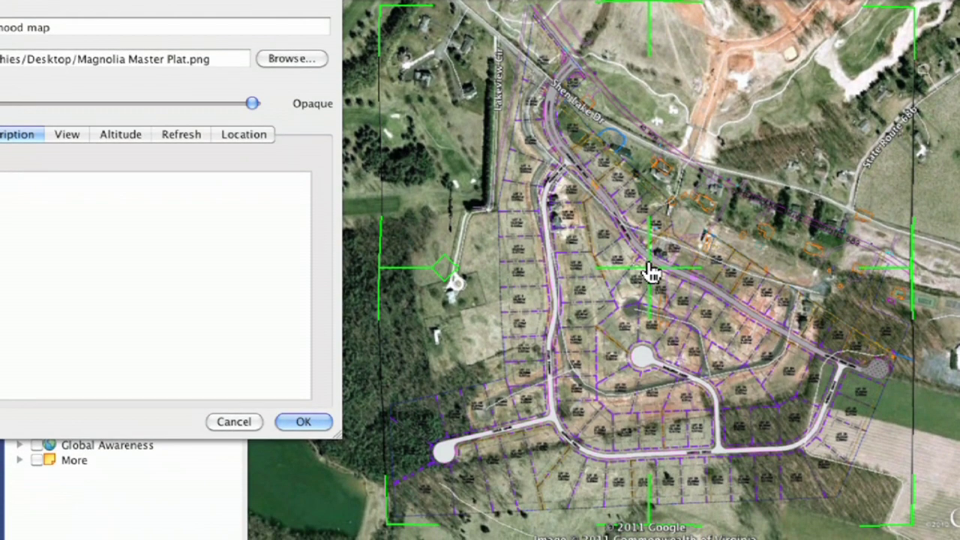
# - Move, shrink and skew the plat overlay until its streets match the satellite roads
pyautogui.moveTo(653, 280)
pyautogui.mouseDown()
pyautogui.moveTo(674, 238)
pyautogui.moveTo(665, 242)
pyautogui.moveTo(673, 280)
pyautogui.mouseUp()
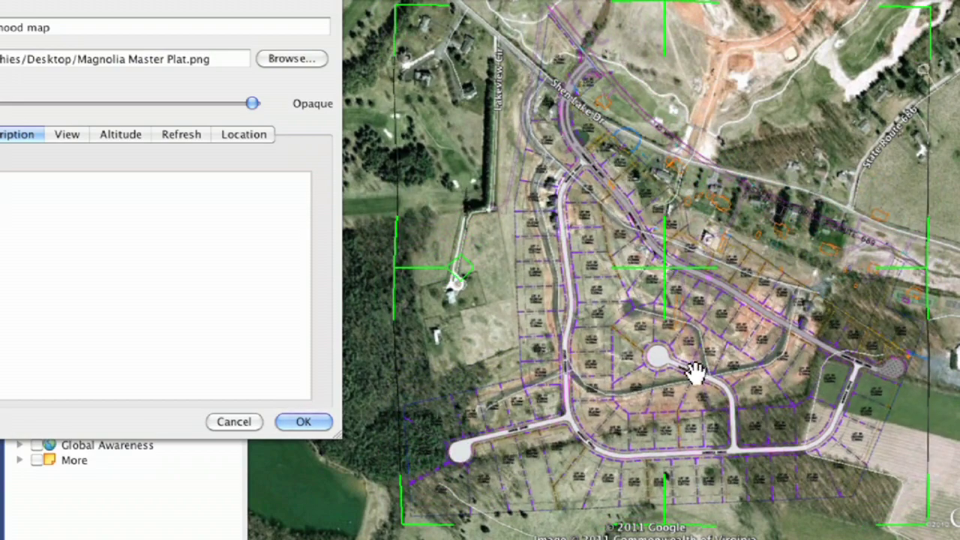
pyautogui.moveTo(669, 276); pyautogui.dragTo(644, 232)
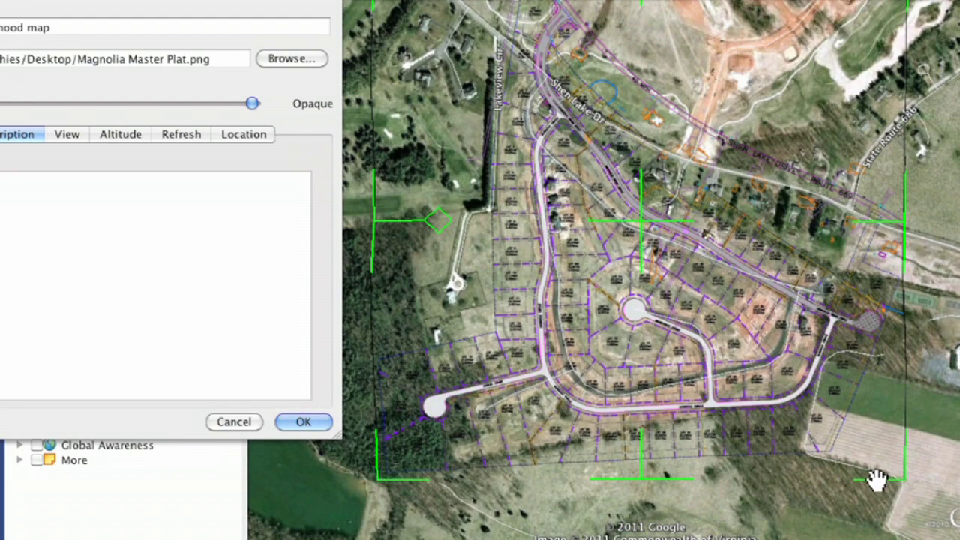
pyautogui.moveTo(906, 489); pyautogui.dragTo(827, 416)
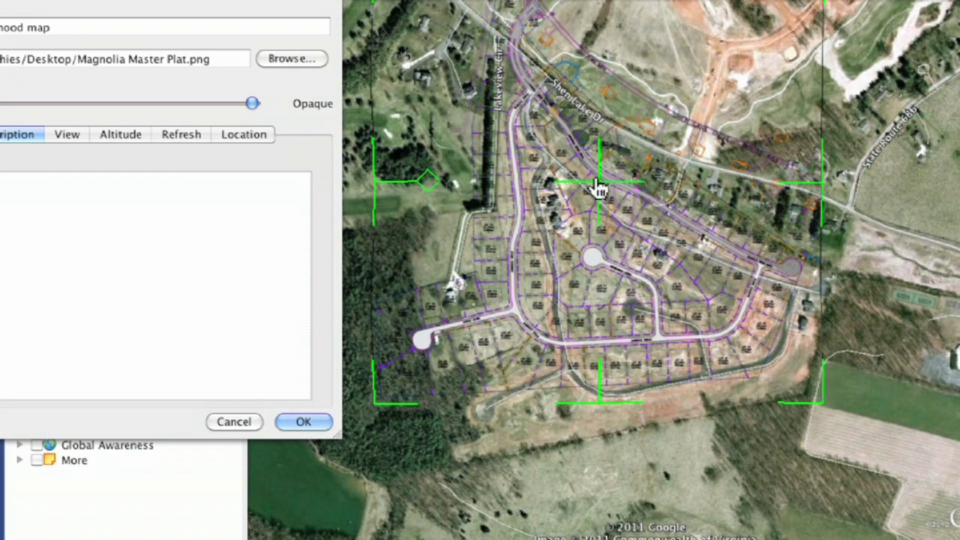
pyautogui.moveTo(602, 193); pyautogui.dragTo(643, 236)
pyautogui.moveTo(646, 246); pyautogui.dragTo(653, 238)
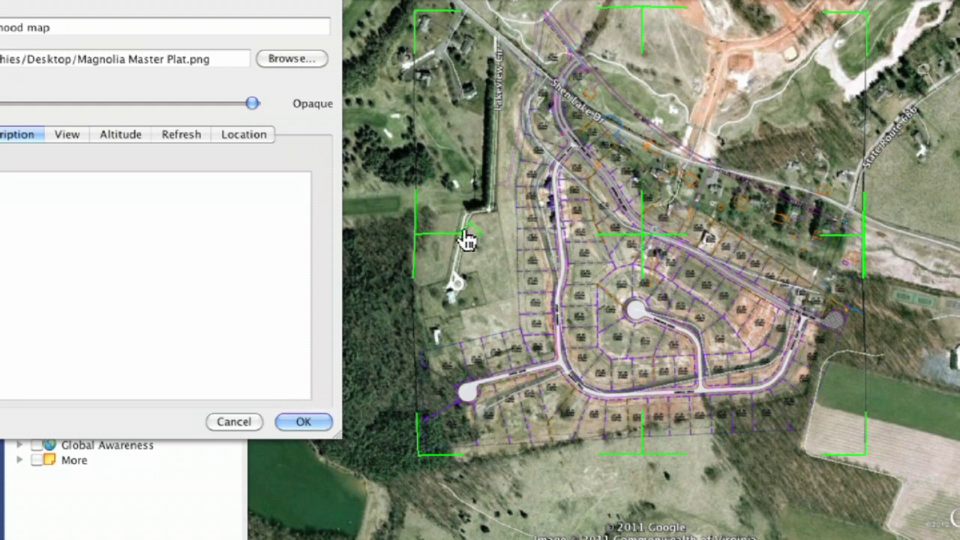
pyautogui.moveTo(465, 238); pyautogui.dragTo(466, 281)
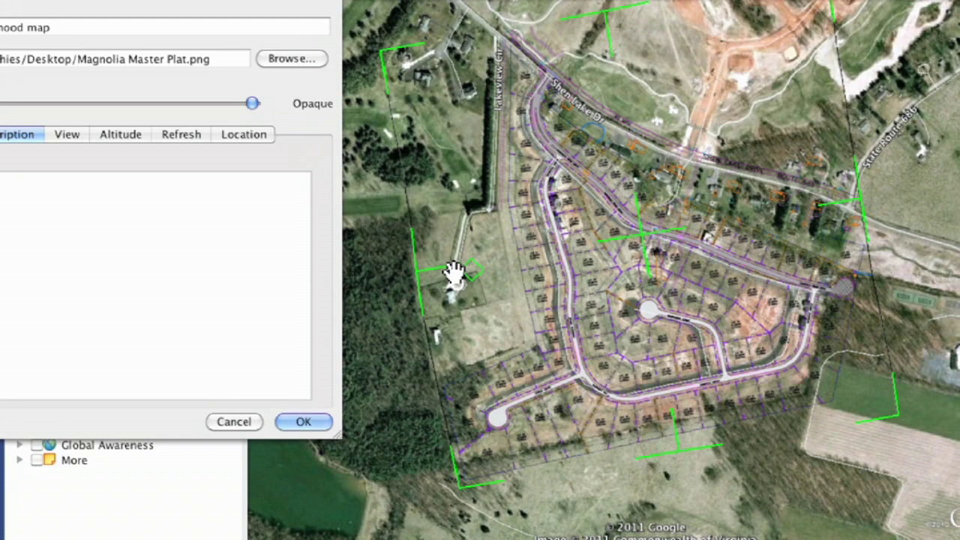
pyautogui.moveTo(647, 247); pyautogui.dragTo(633, 245)
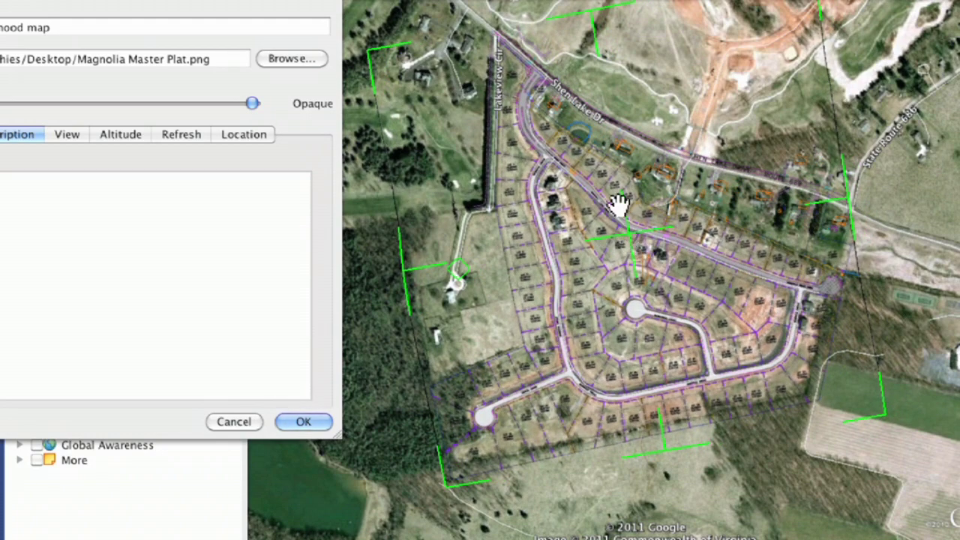
pyautogui.moveTo(887, 418); pyautogui.dragTo(885, 422)
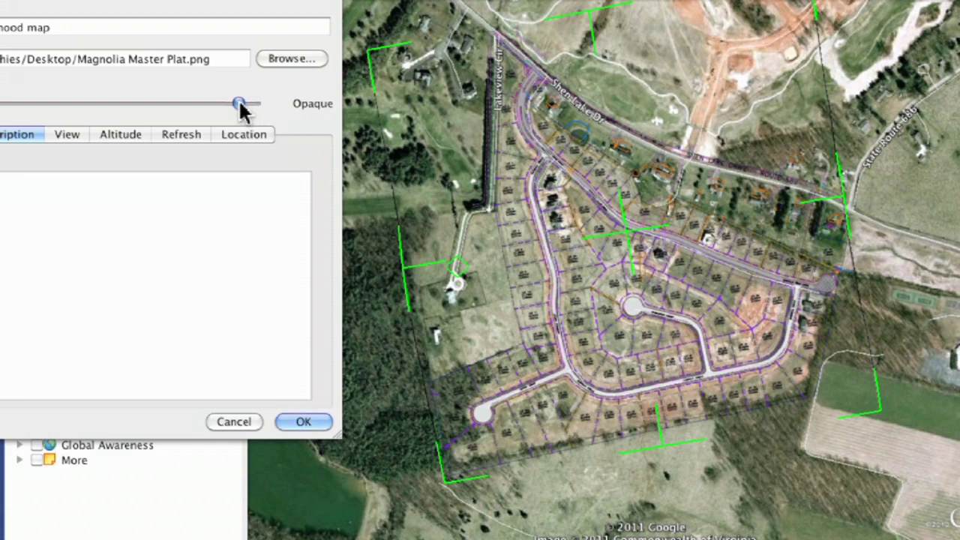
# - Set the overlay's transparency back to fully opaque and close its properties
pyautogui.moveTo(213, 109); pyautogui.dragTo(273, 102)
pyautogui.moveTo(259, 4); pyautogui.dragTo(352, 9)
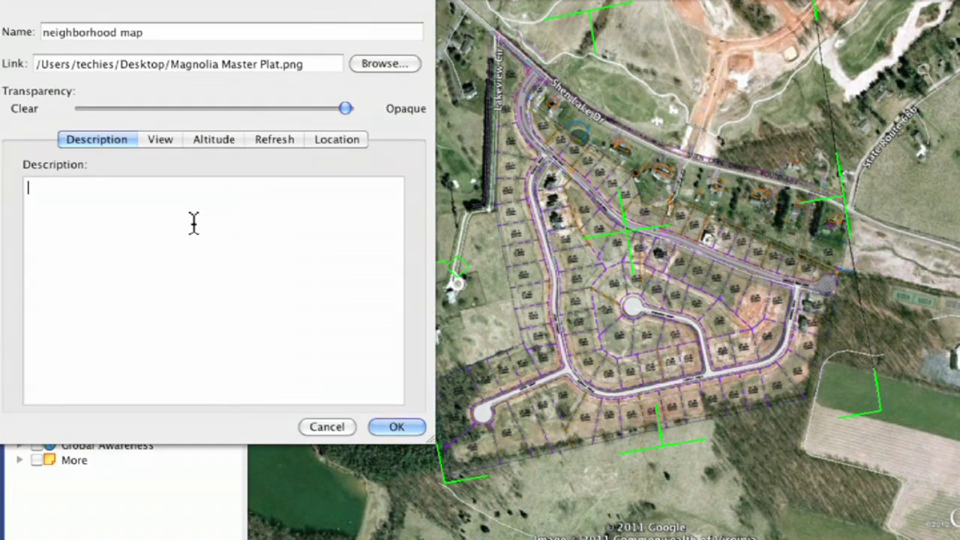
pyautogui.click(393, 424)
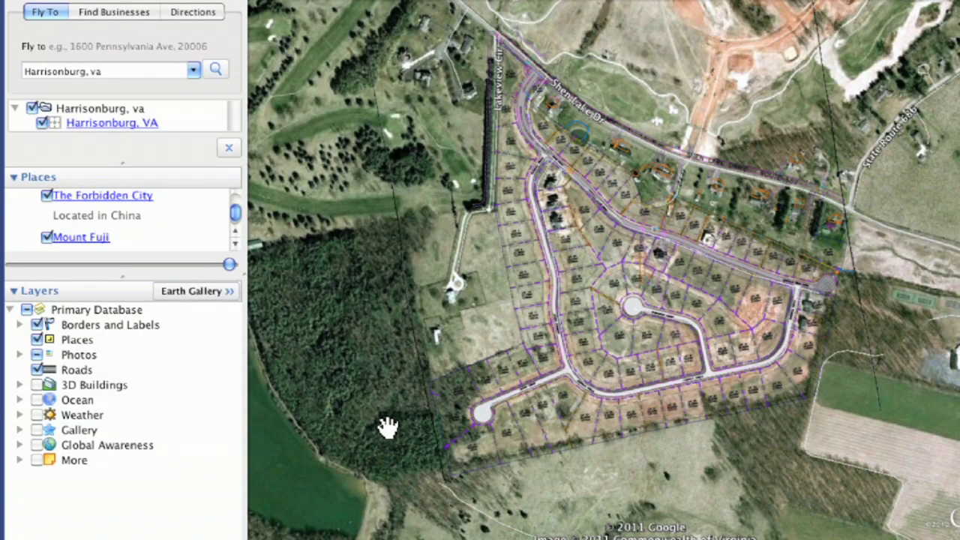
# - Zoom into the subdivision, briefly fade the plat, and centre Lots 11–15 on Marigold Circle
pyautogui.moveTo(634, 269); pyautogui.dragTo(691, 297)
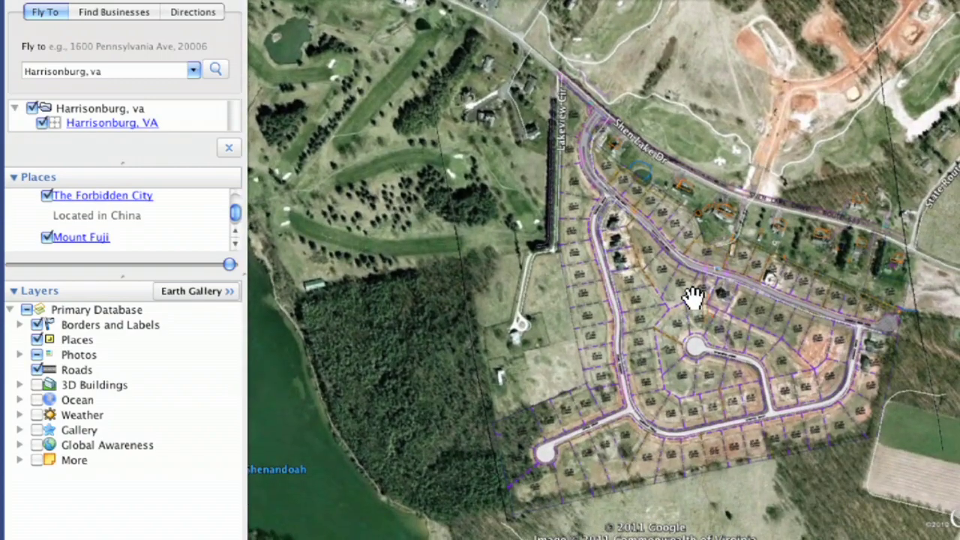
pyautogui.scroll(-3, 691, 297)
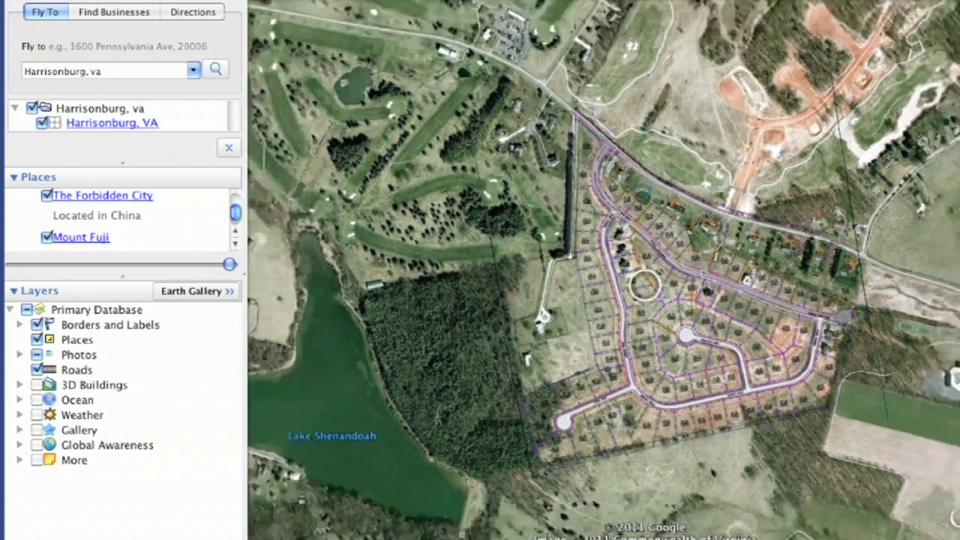
pyautogui.scroll(5, 645, 285)
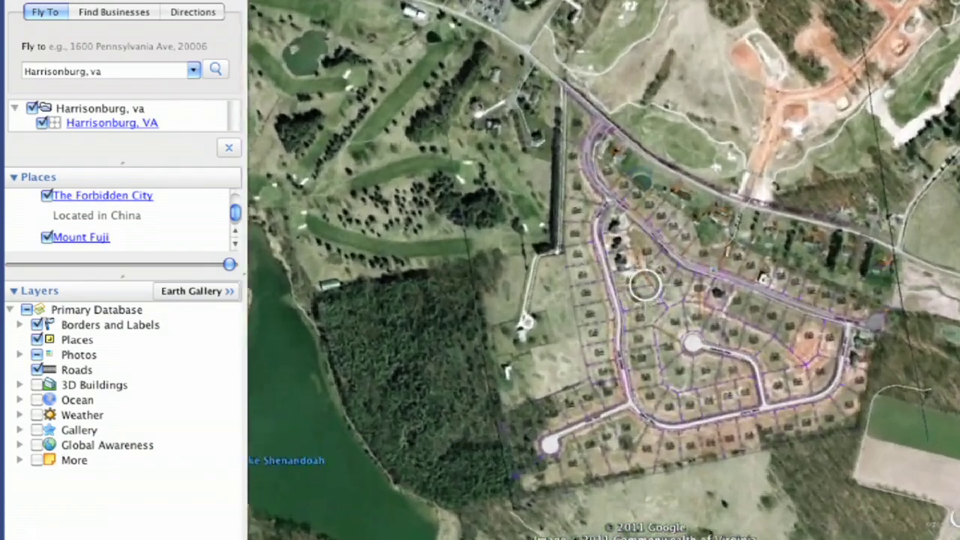
pyautogui.scroll(5, 644, 285)
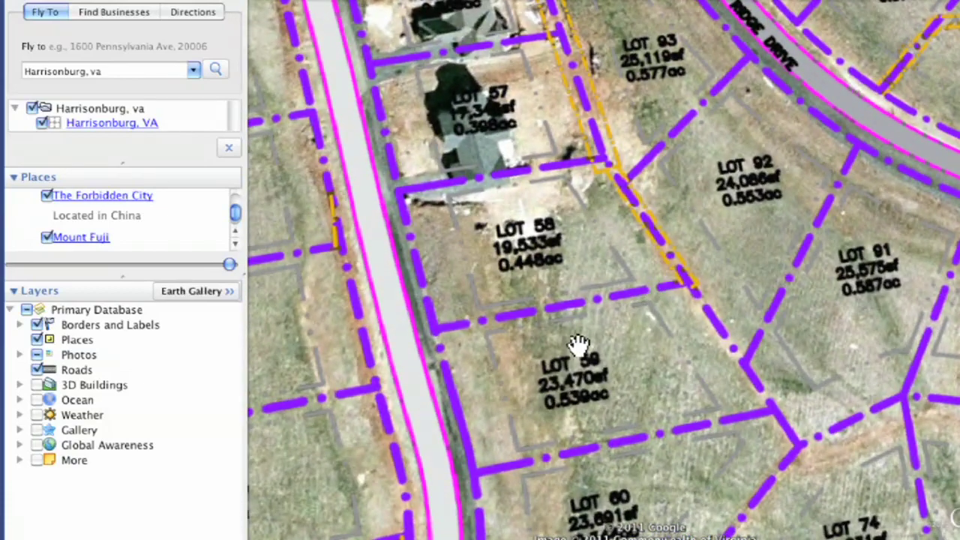
pyautogui.moveTo(577, 345); pyautogui.dragTo(727, 161)
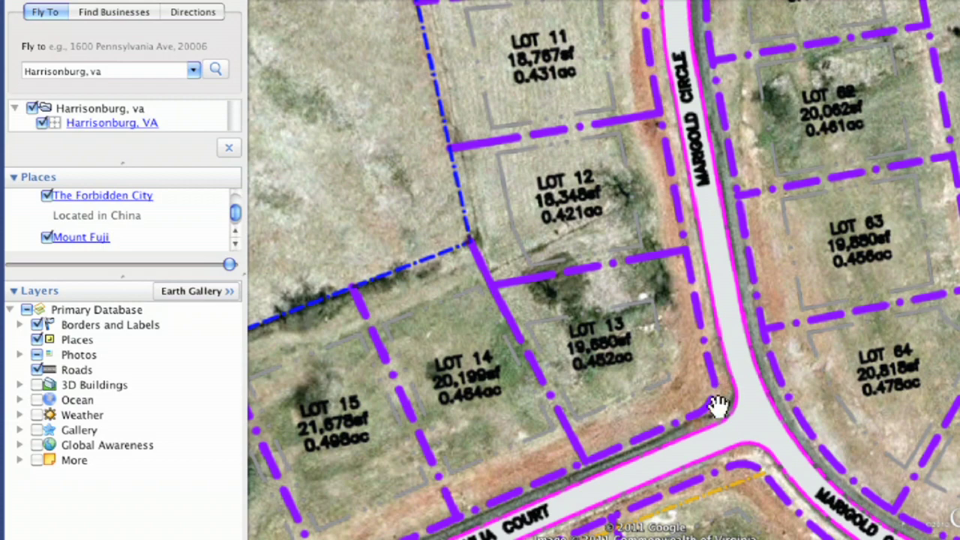
pyautogui.moveTo(229, 265); pyautogui.dragTo(142, 242)
pyautogui.moveTo(495, 420); pyautogui.dragTo(548, 396)
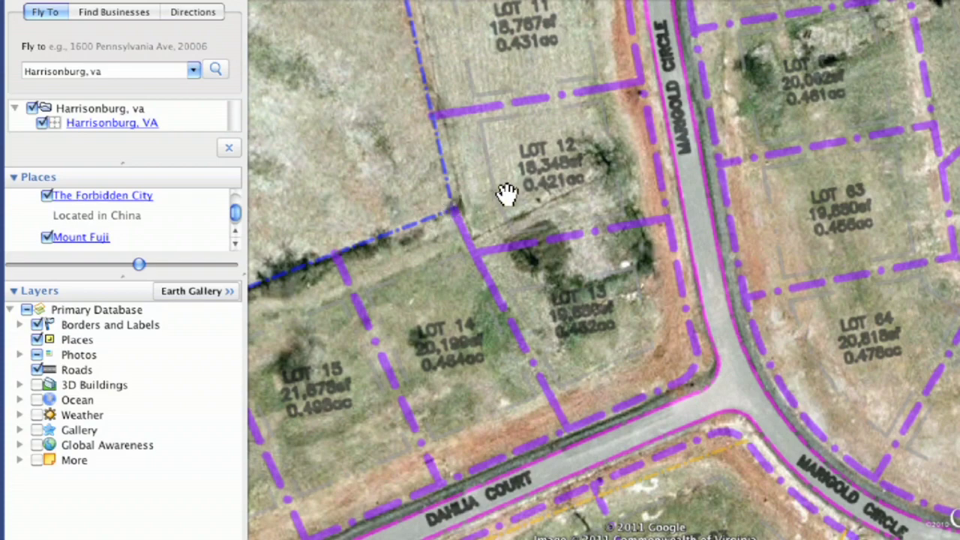
pyautogui.moveTo(508, 193); pyautogui.dragTo(519, 251)
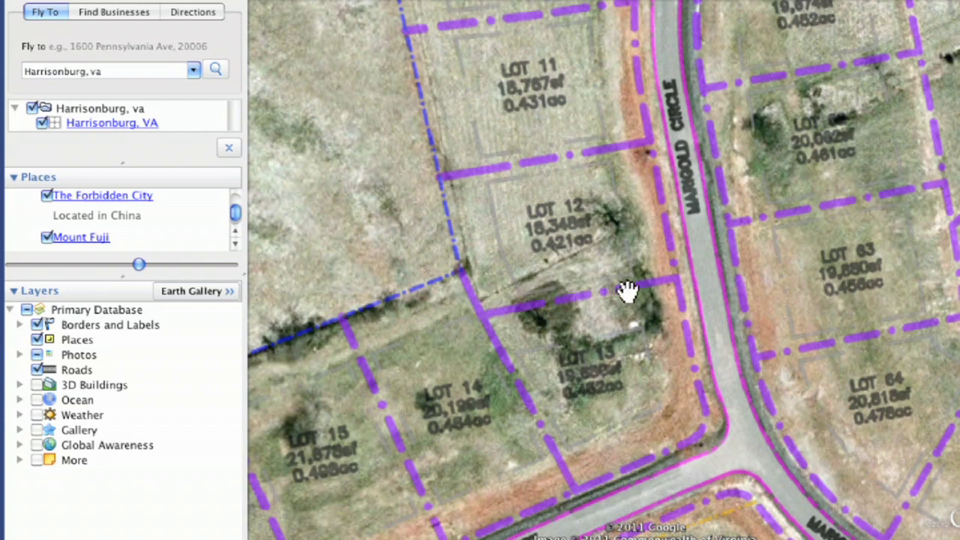
pyautogui.moveTo(679, 279); pyautogui.dragTo(675, 275)
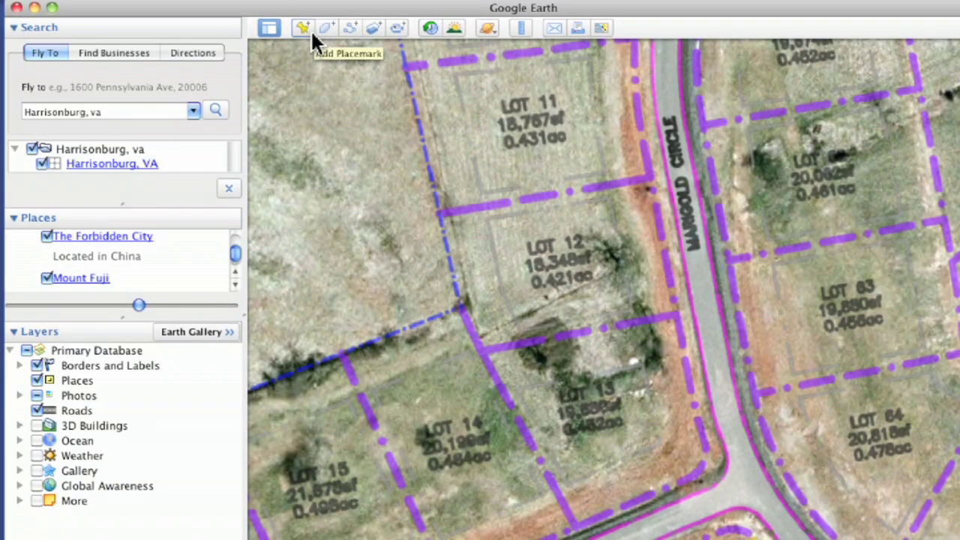
# - Add a placemark and drop its pin on Lot 13 beside Marigold Circle
pyautogui.click(303, 28)
pyautogui.click(302, 28)
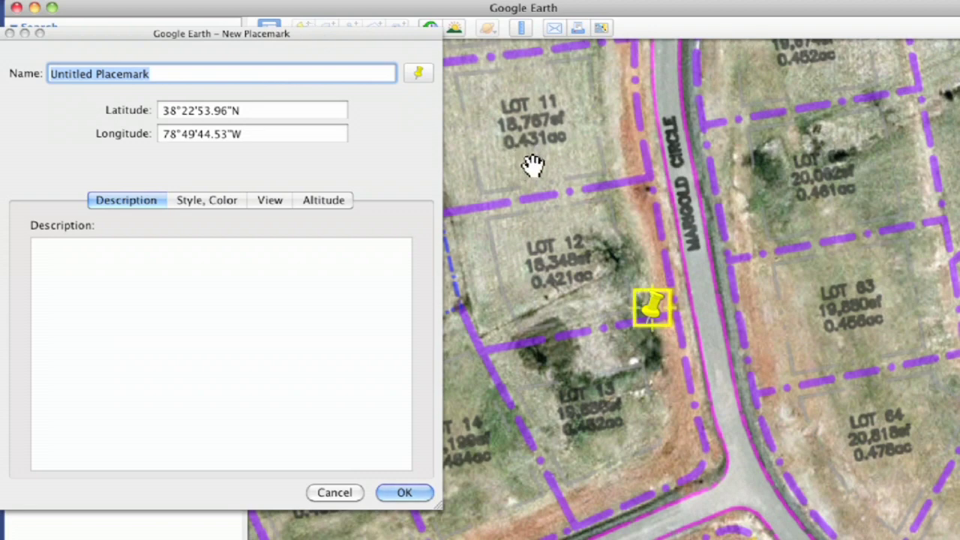
pyautogui.moveTo(658, 321); pyautogui.dragTo(634, 450)
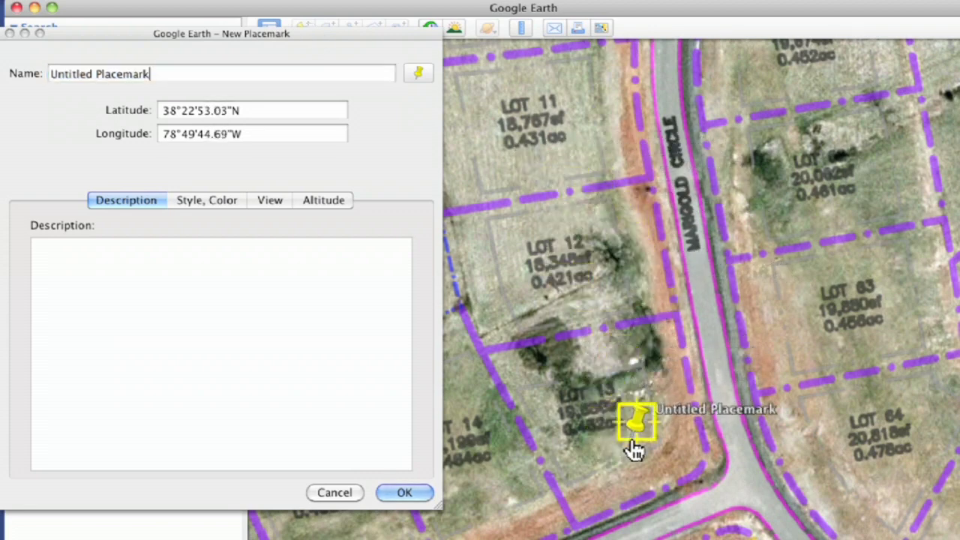
pyautogui.click(138, 75)
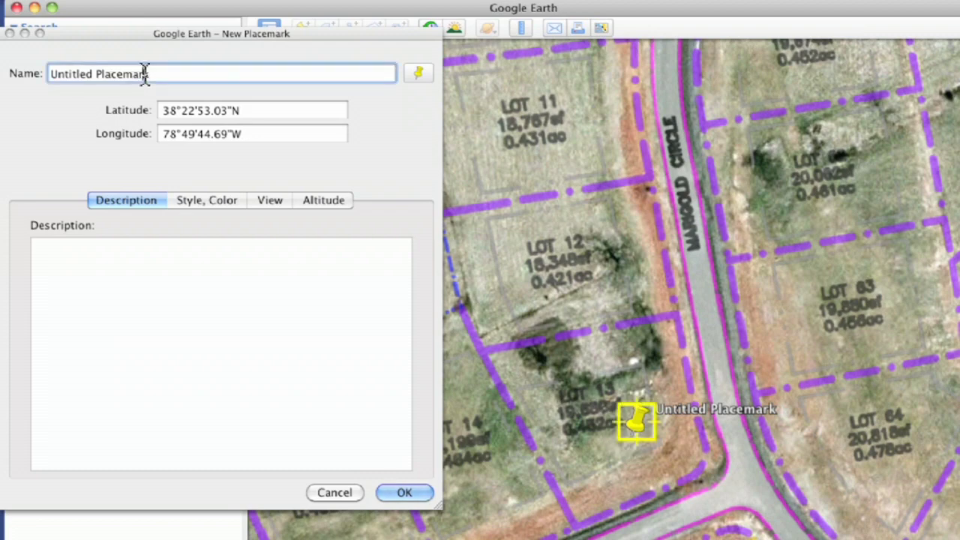
pyautogui.click(148, 284)
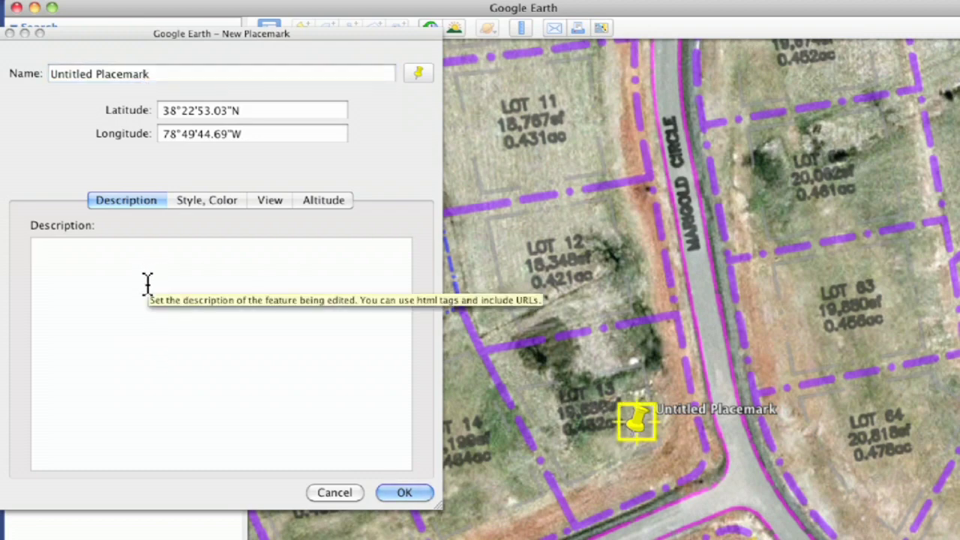